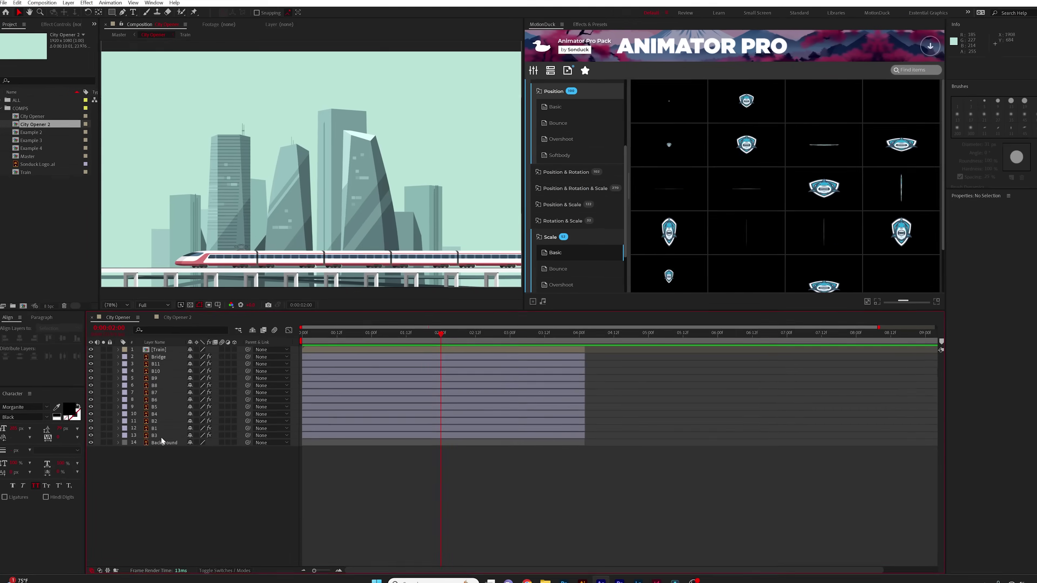
# Select the Bridge through B3 layers in City Opener and browse Animator Pro's preset categories
pyautogui.click(159, 437)
pyautogui.keyDown('shift'); pyautogui.click(163, 358); pyautogui.keyUp('shift')
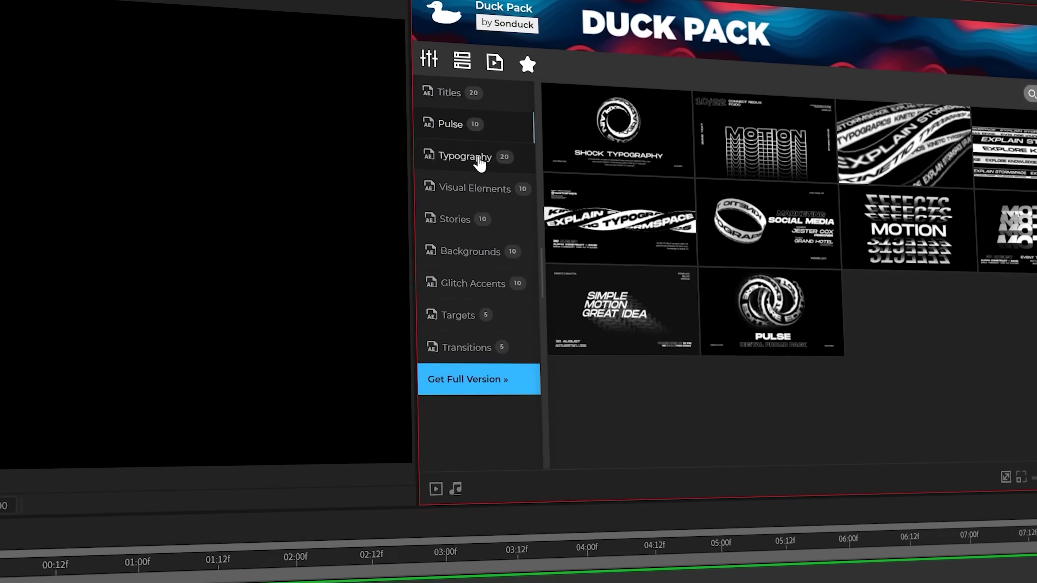
pyautogui.click(480, 159)
pyautogui.click(474, 189)
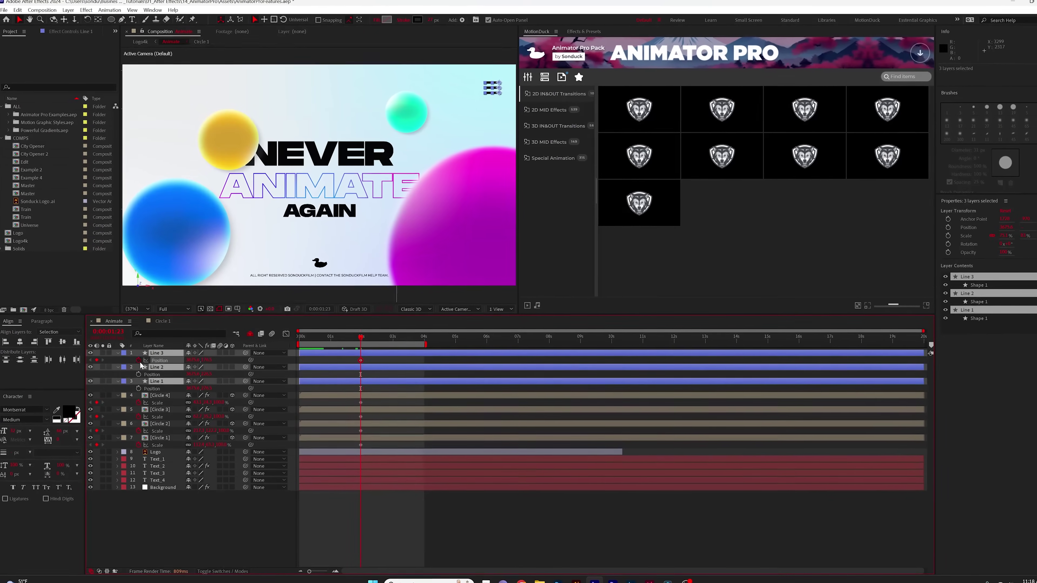
# Move the NEVER, ANIMATE and AGAIN texts off-frame at 0s and Easy Ease their keyframes
pyautogui.keyDown('shift'); pyautogui.click(163, 480); pyautogui.keyUp('shift')
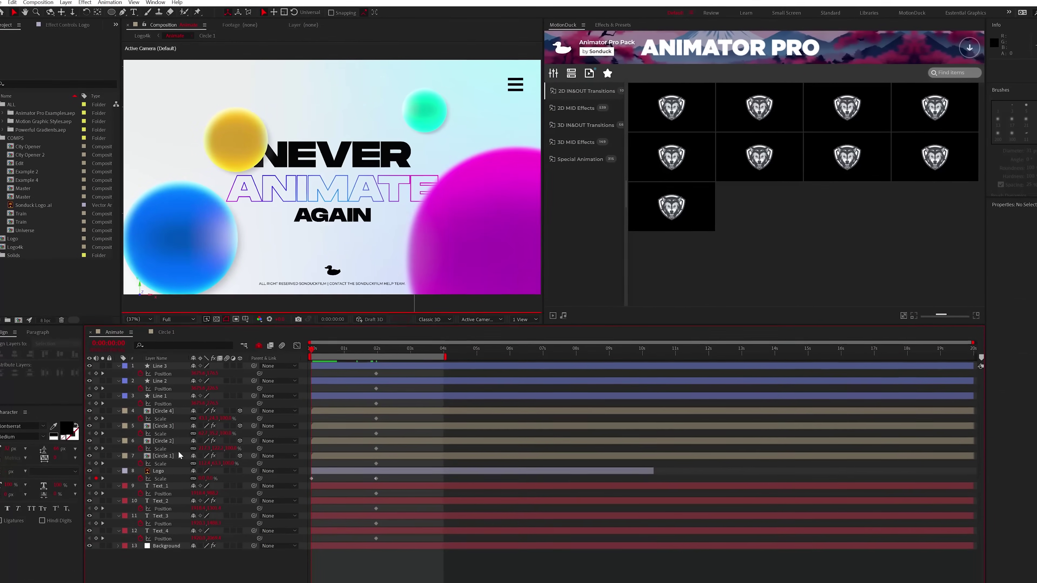
pyautogui.press('Home')
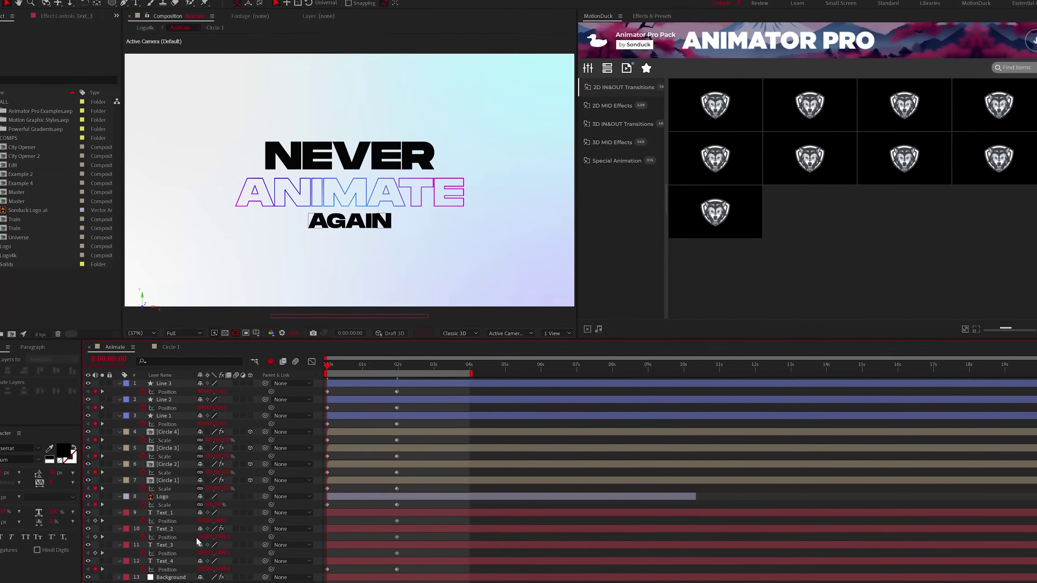
pyautogui.moveTo(206, 508); pyautogui.dragTo(262, 524)
pyautogui.moveTo(217, 568); pyautogui.dragTo(274, 568)
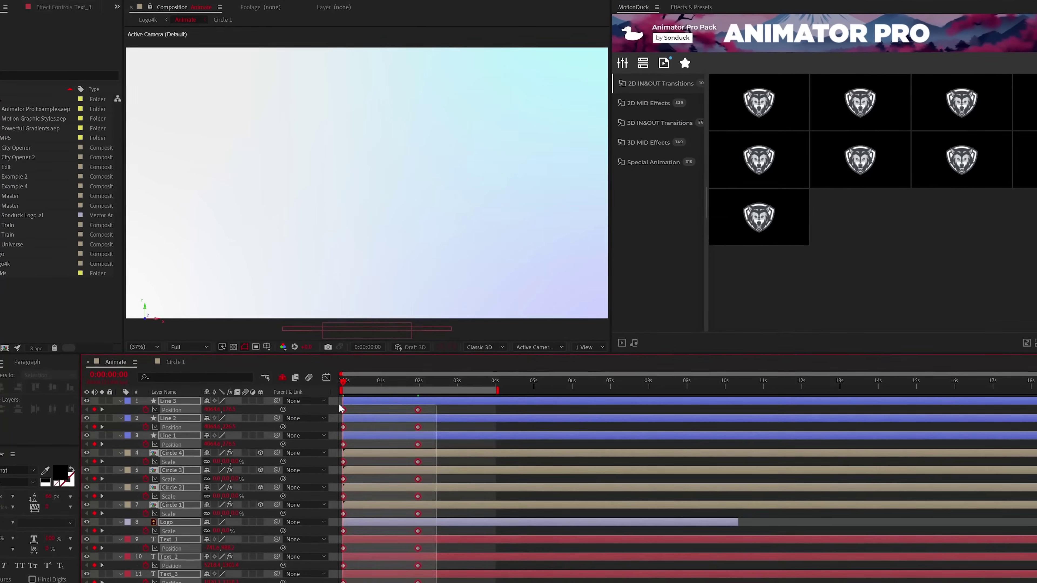
pyautogui.press('F9')
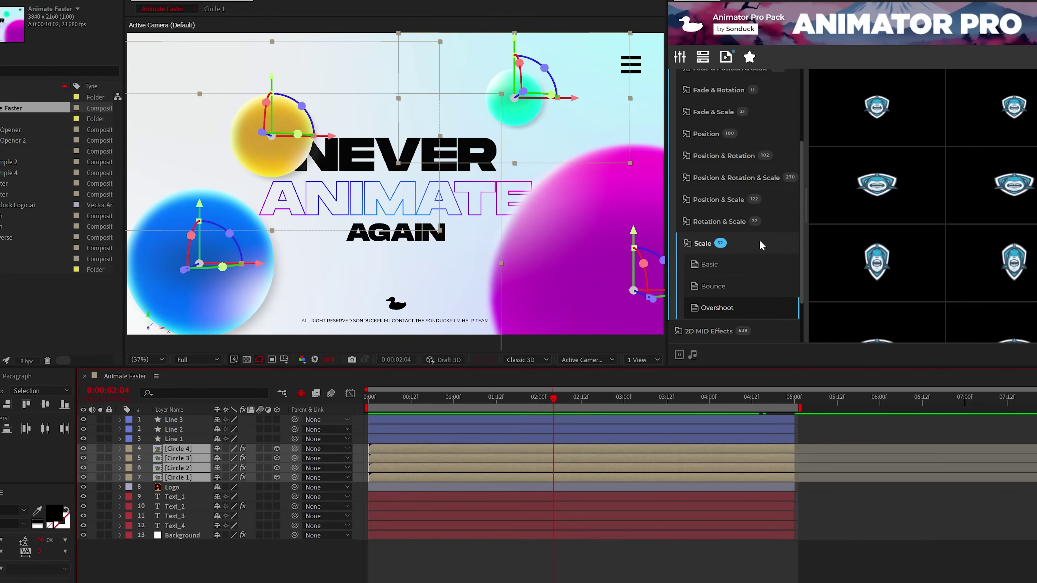
# Preview Animator Pro's Scale thumbnails and the Position & Rotation Overshoot presets
pyautogui.moveTo(878, 153)
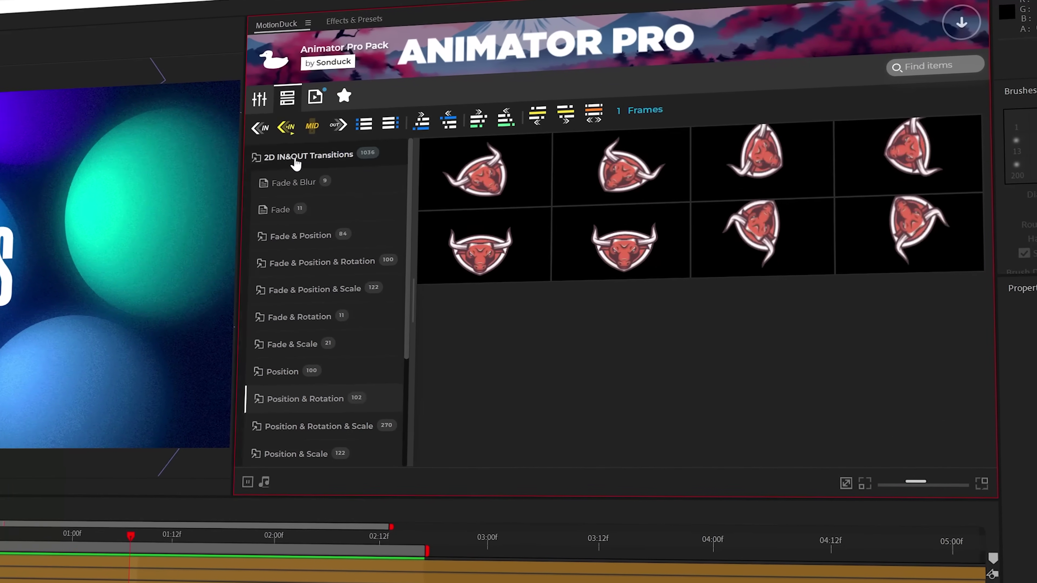
# Expand 3D IN&OUT Transitions and preview its Bounce, Overshoot and Softbody variants
pyautogui.click(267, 218)
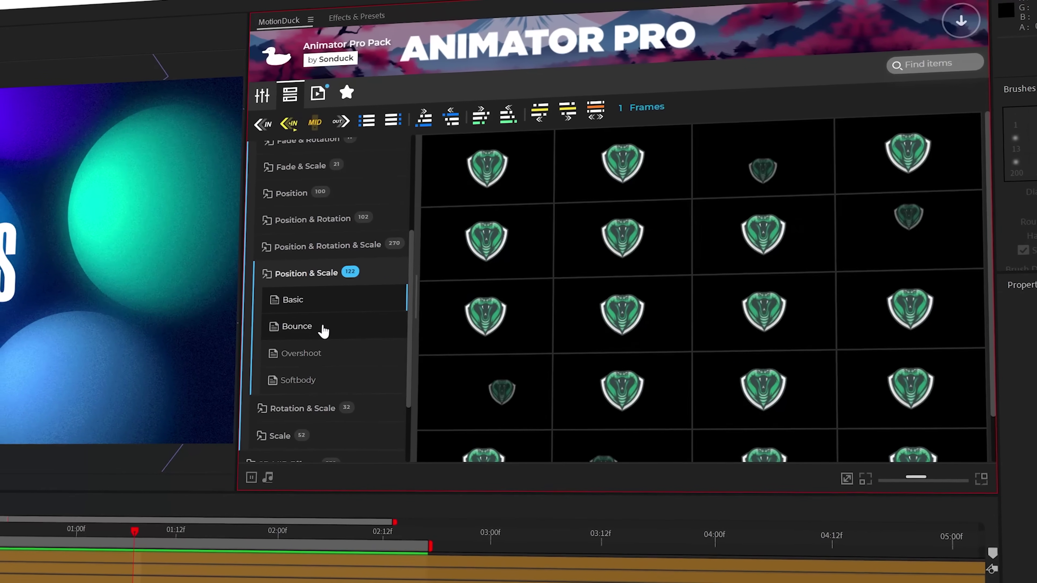
pyautogui.click(322, 330)
pyautogui.click(346, 354)
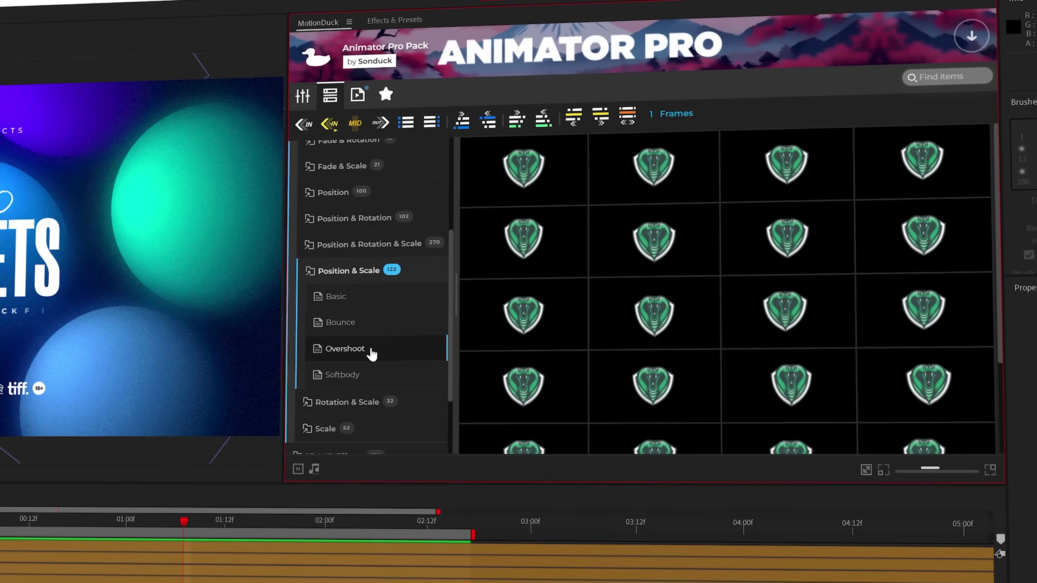
pyautogui.click(356, 379)
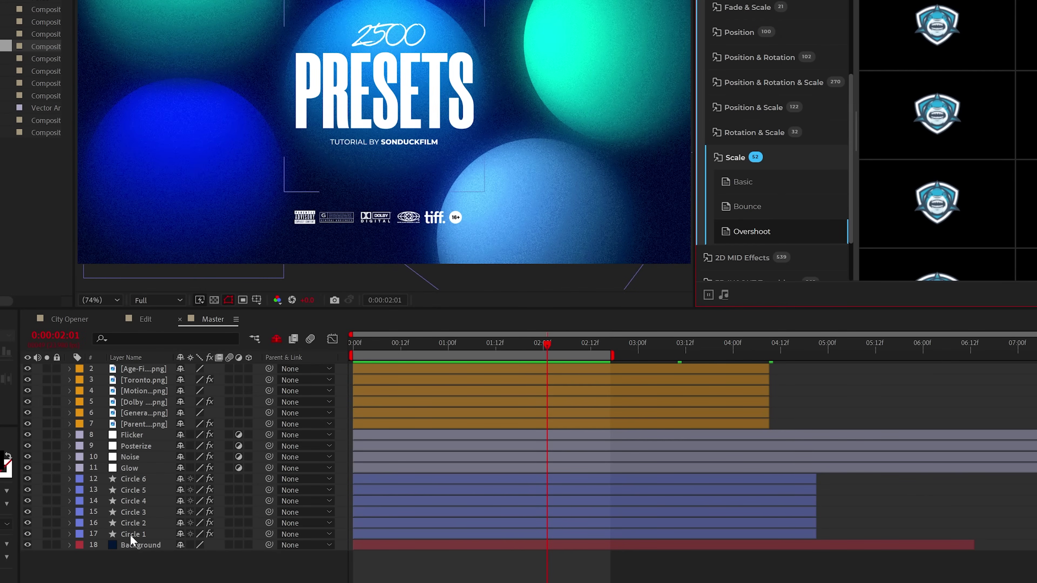
# Select Circle 1 through Circle 6 and apply E-Scale_03 as both IN and OUT animation
pyautogui.click(130, 534)
pyautogui.keyDown('shift'); pyautogui.click(126, 481); pyautogui.keyUp('shift')
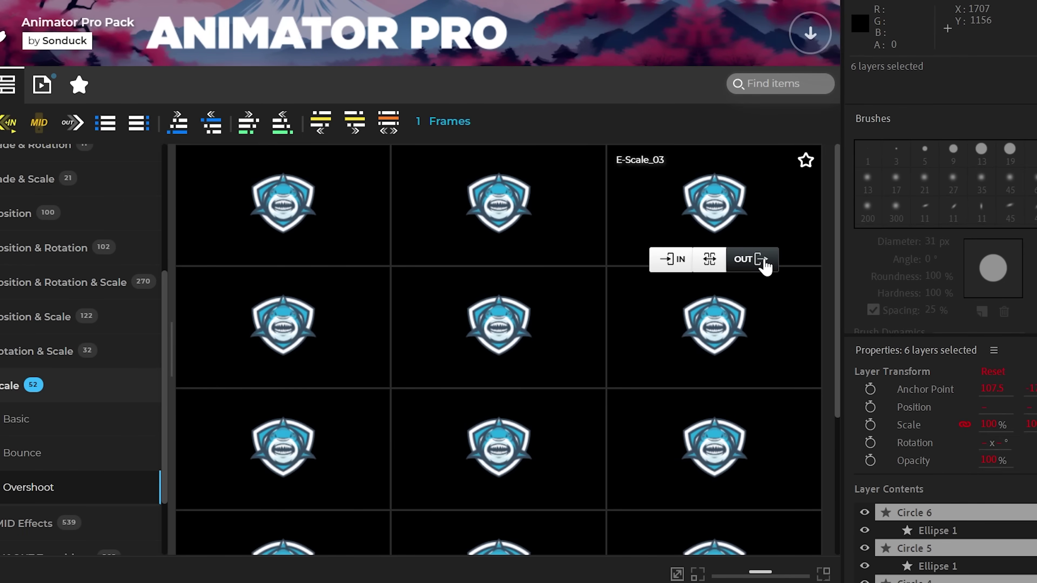
pyautogui.click(710, 260)
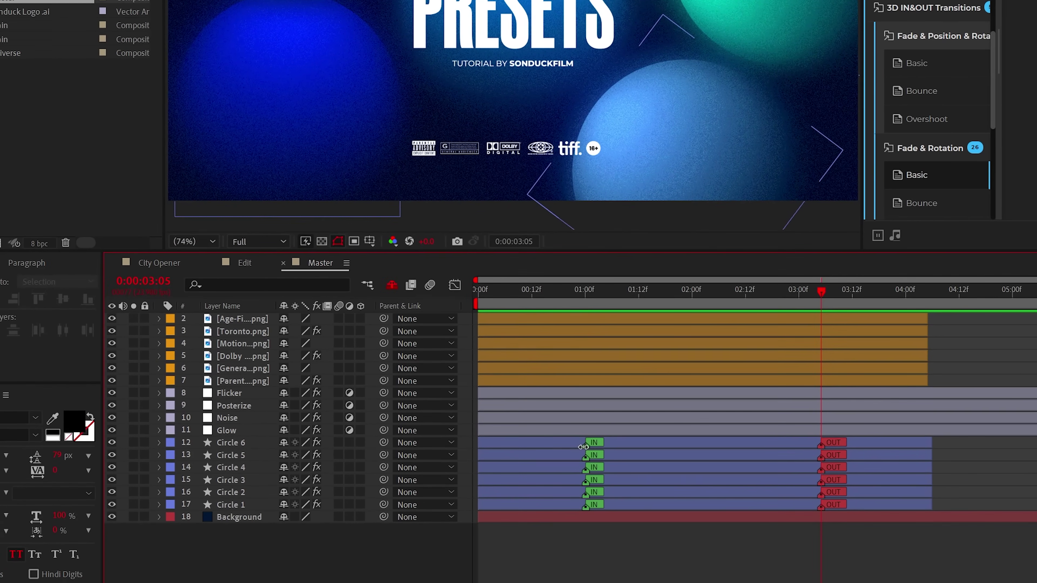
# Start Circle 6's entrance earlier, then return the playhead to 0s
pyautogui.click(583, 446)
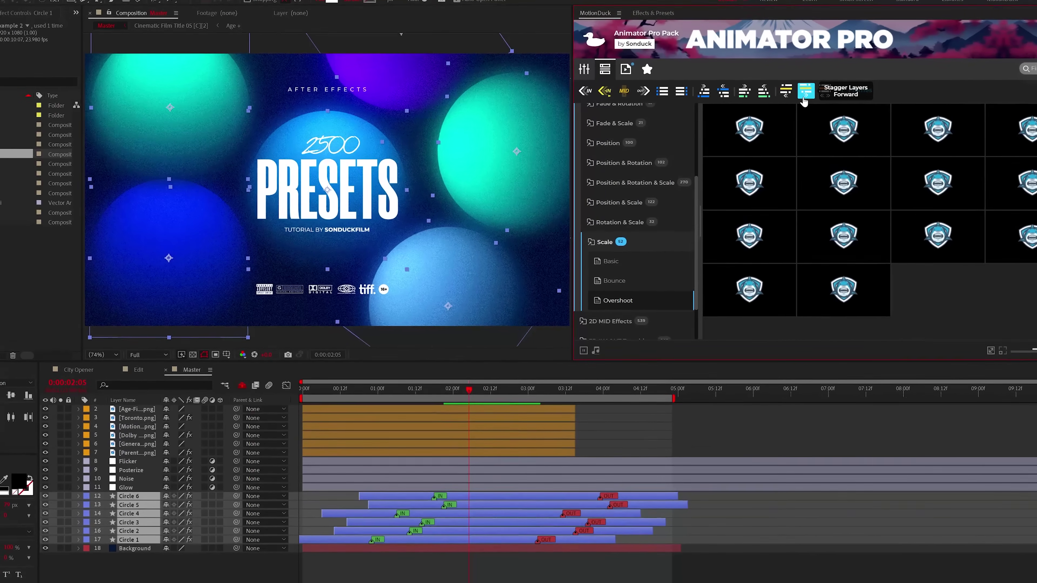
pyautogui.click(286, 375)
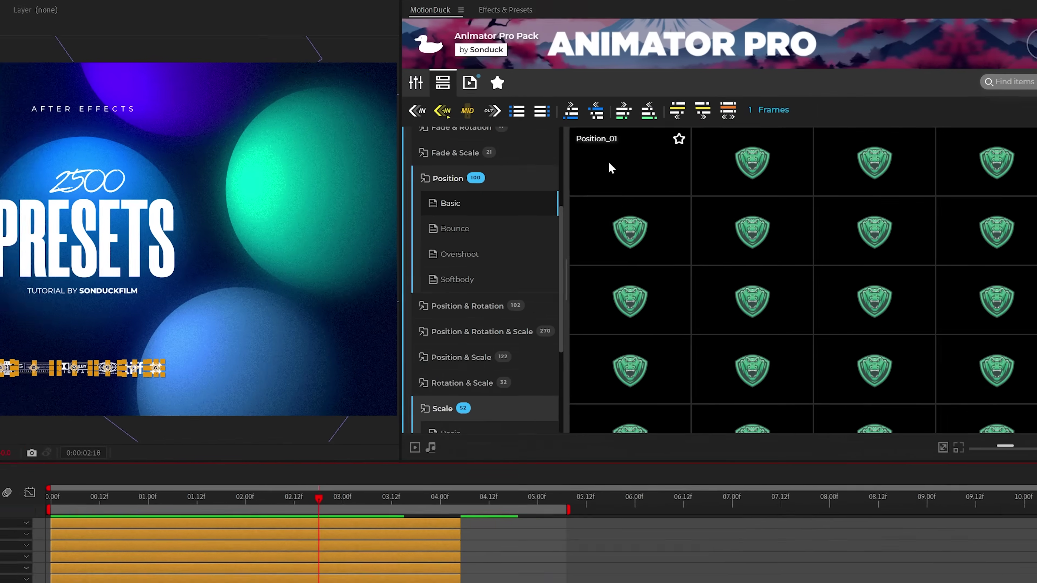
# Apply Position_01 as IN/OUT animation to the PNG logo layers and mark it as a favorite
pyautogui.moveTo(551, 202)
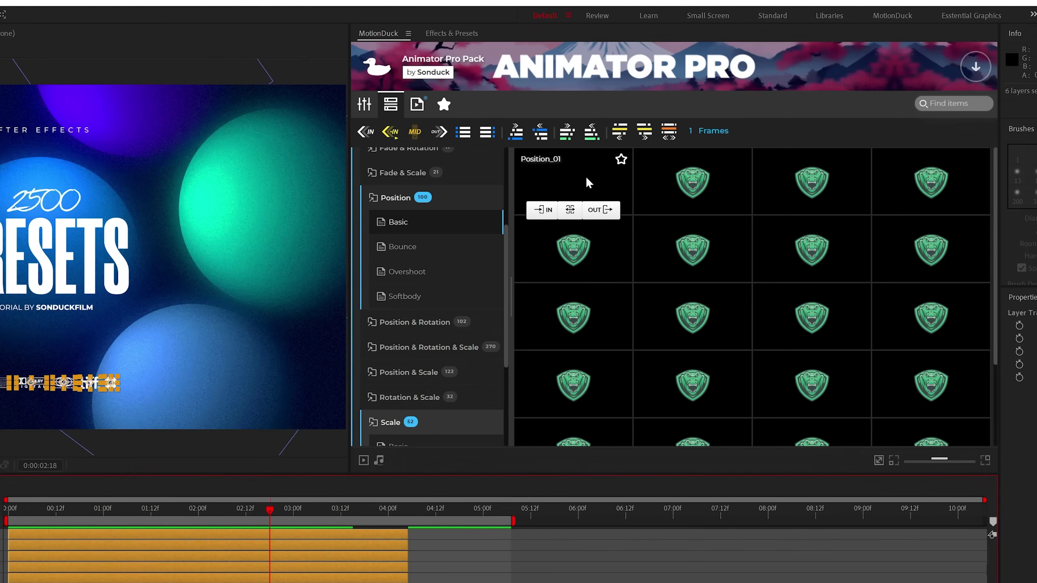
pyautogui.click(570, 209)
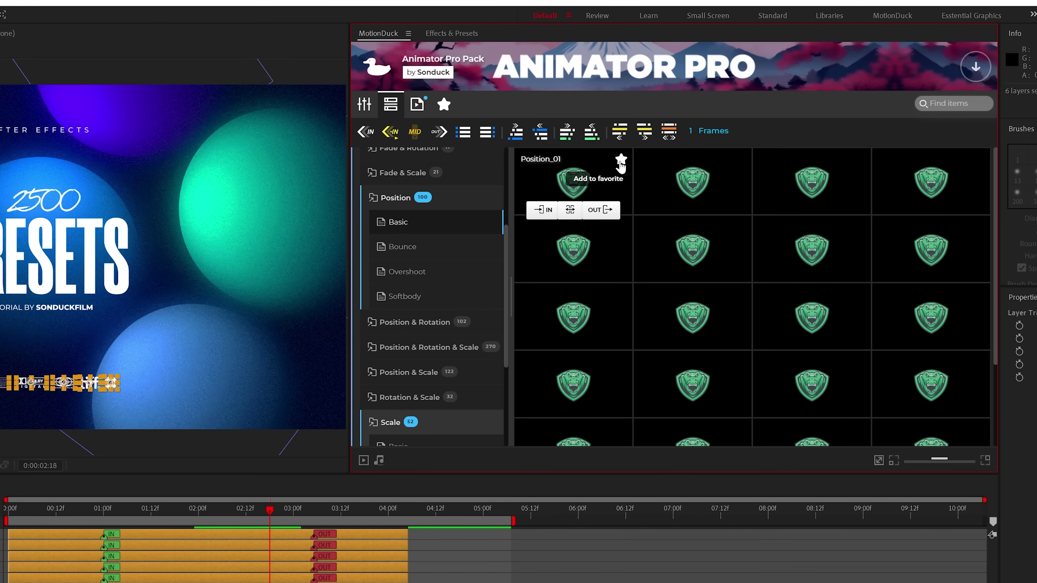
pyautogui.click(453, 109)
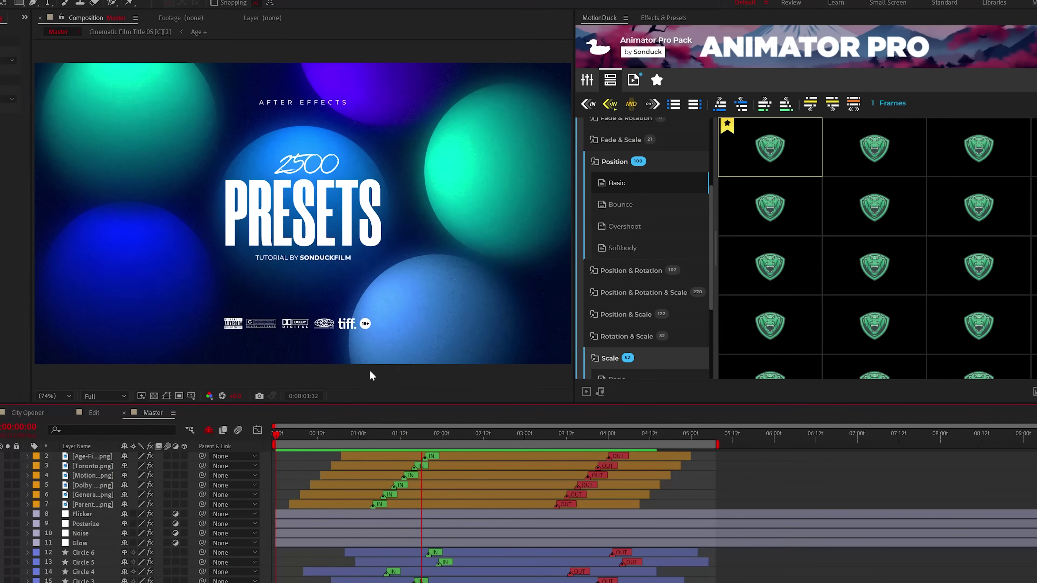
# On the Parental Advisory layer, keep OUT_Position_01's Animation Type at Ease and expand Transform Animate
pyautogui.click(417, 503)
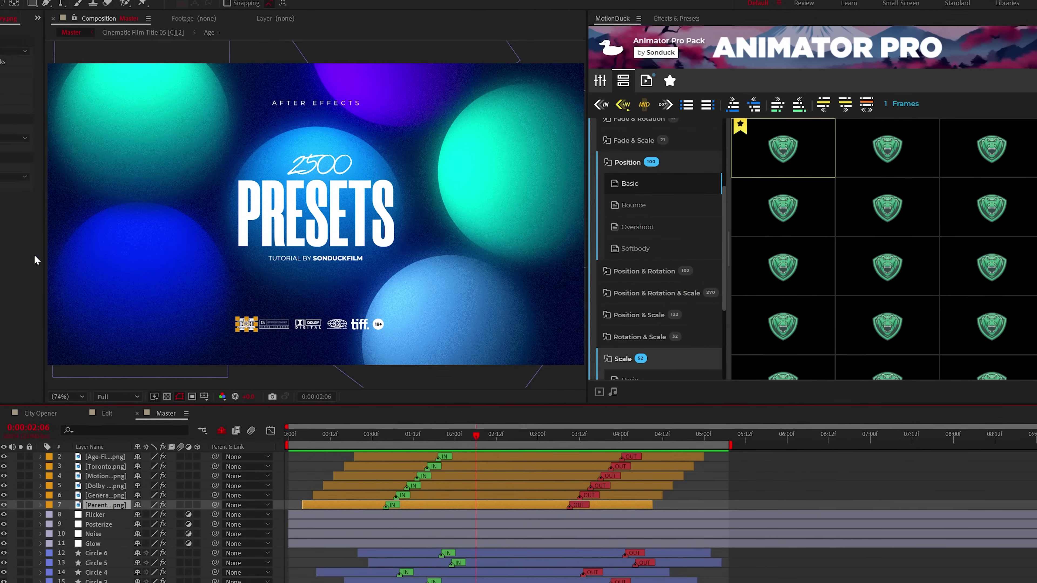
pyautogui.moveTo(36, 254); pyautogui.dragTo(161, 253)
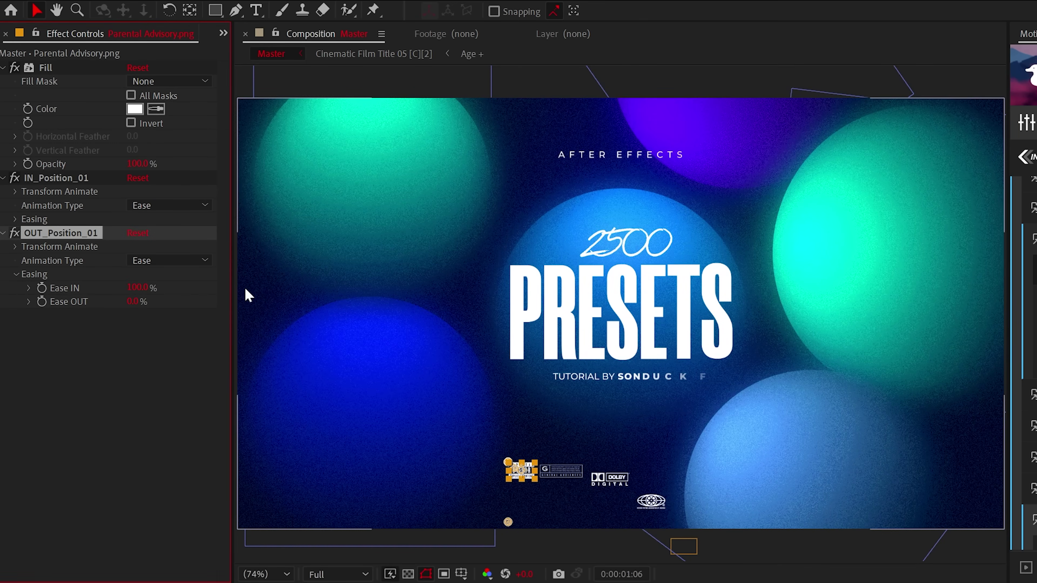
pyautogui.click(202, 264)
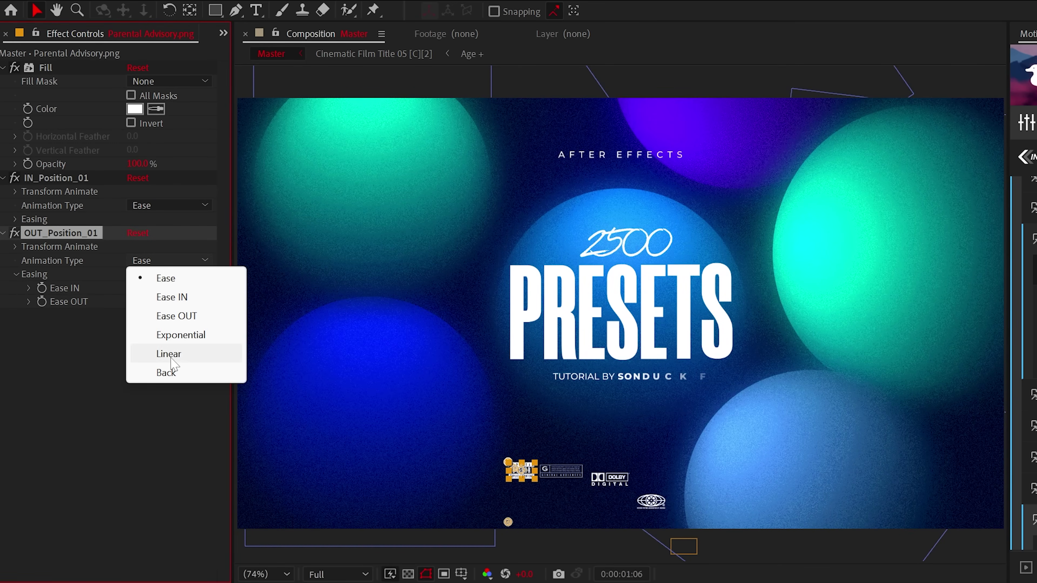
pyautogui.click(165, 278)
pyautogui.click(15, 246)
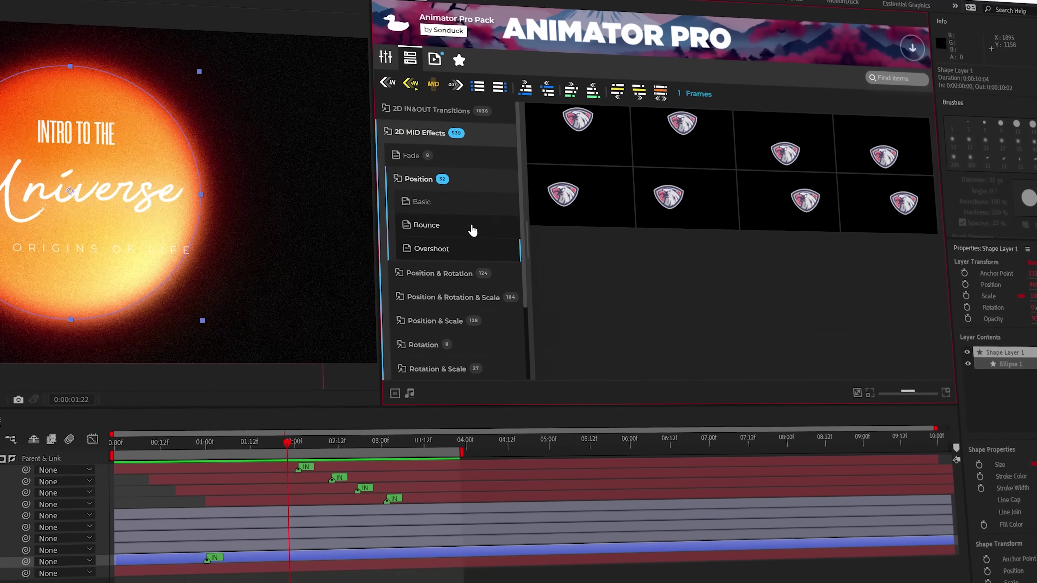
# Browse the 2D MID Effects presets and apply Fx-Fade_05 to the sun's Shape Layer 1
pyautogui.click(433, 273)
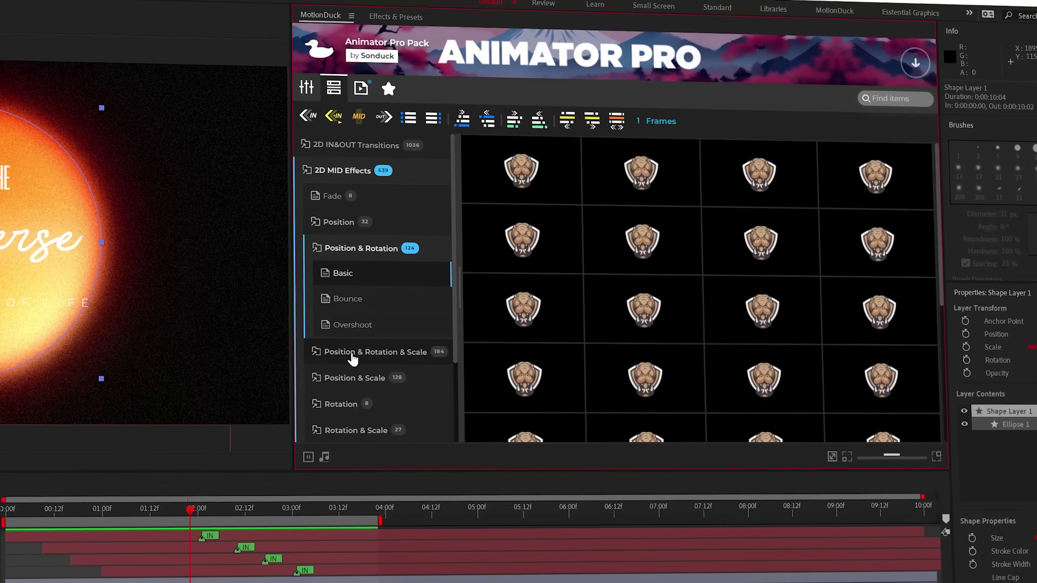
pyautogui.click(391, 409)
pyautogui.scroll(-4, 379, 335)
pyautogui.moveTo(500, 285)
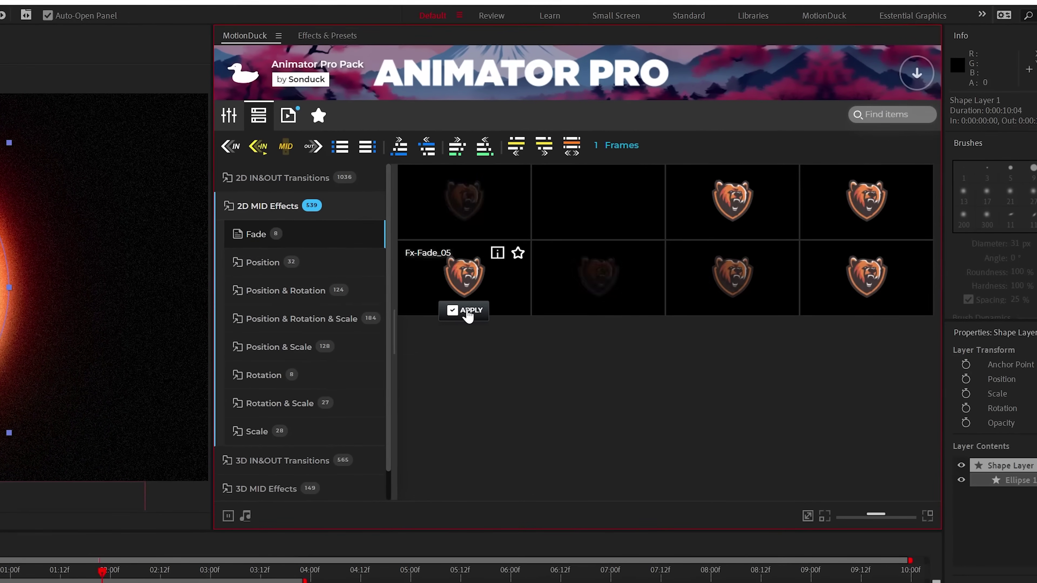
pyautogui.click(468, 312)
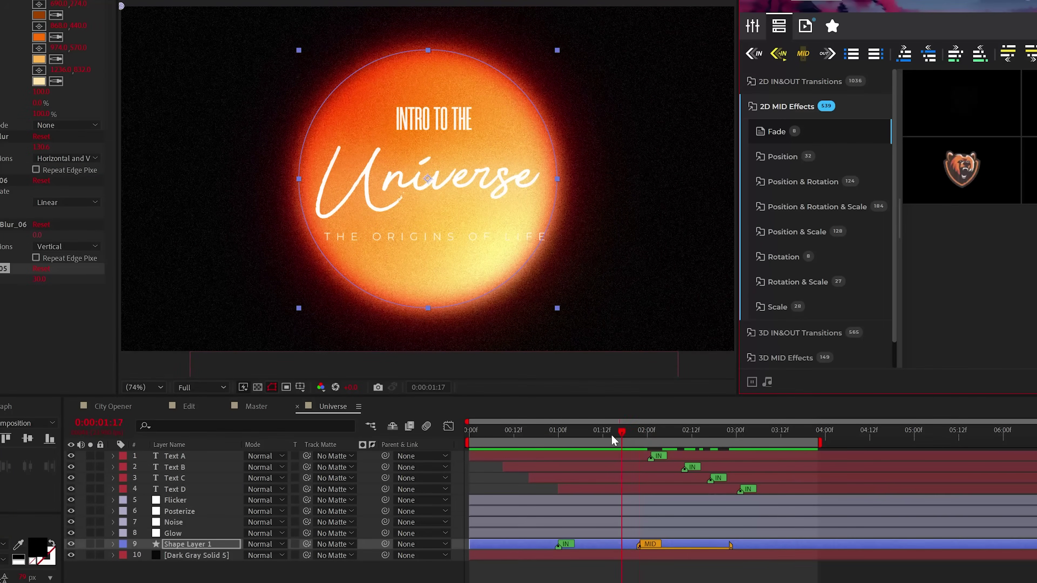
# Drag Shape Layer 1's MID marker to the layer start and preview the fade from 0s
pyautogui.press('space')
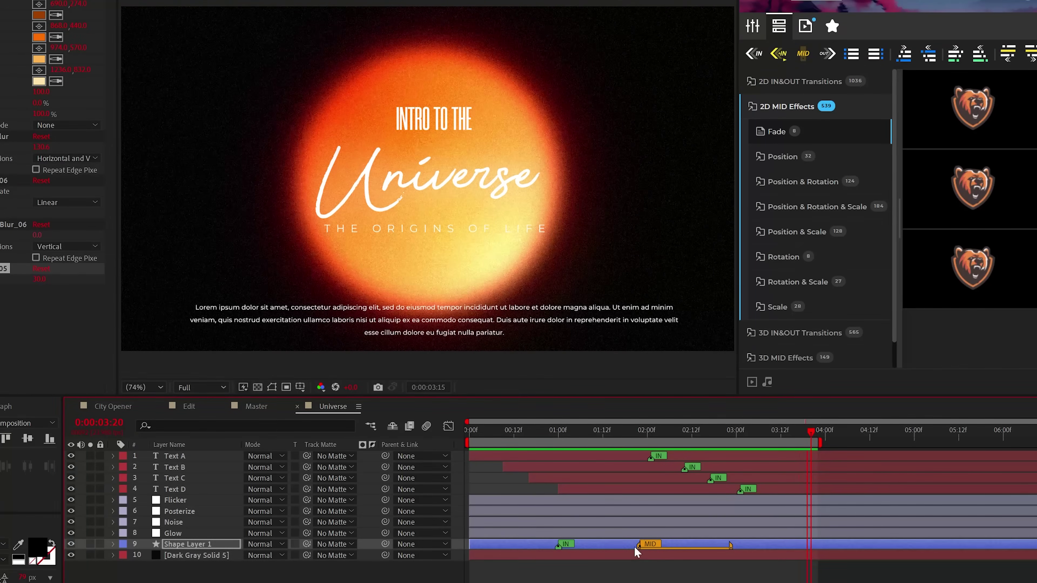
pyautogui.moveTo(638, 545); pyautogui.dragTo(466, 545)
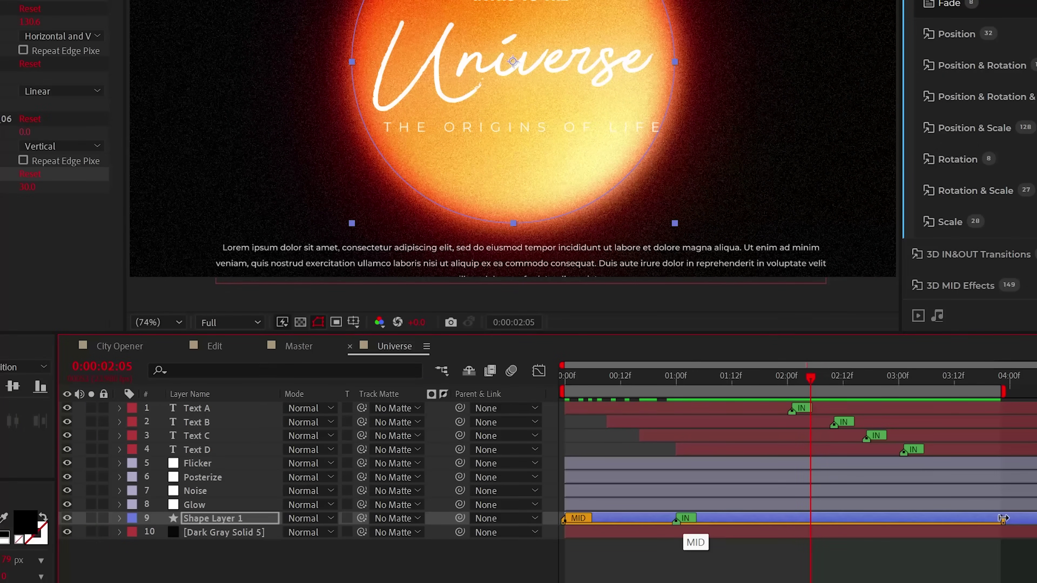
pyautogui.press('Home')
pyautogui.press('space')
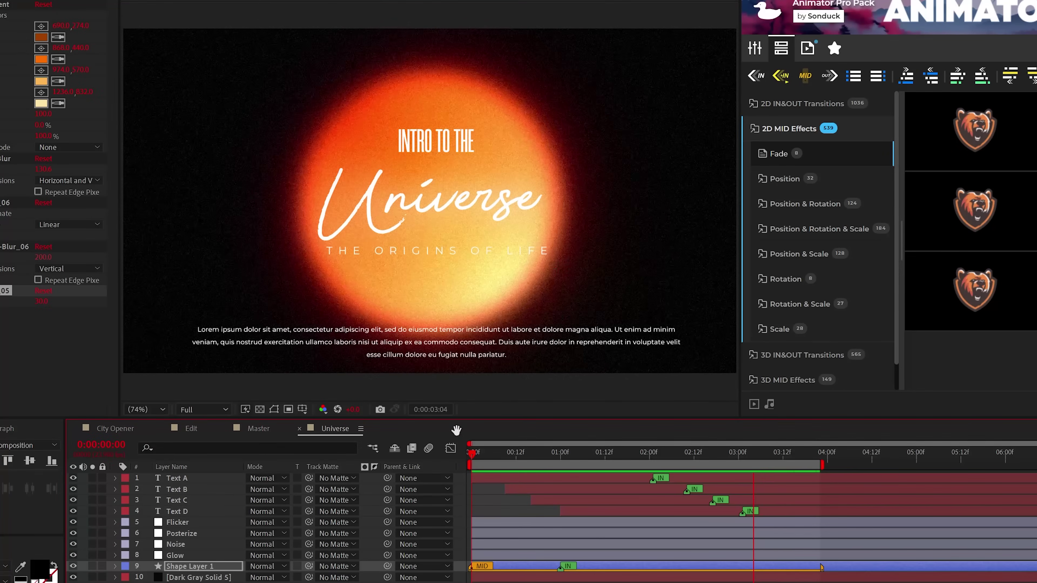
pyautogui.press('space')
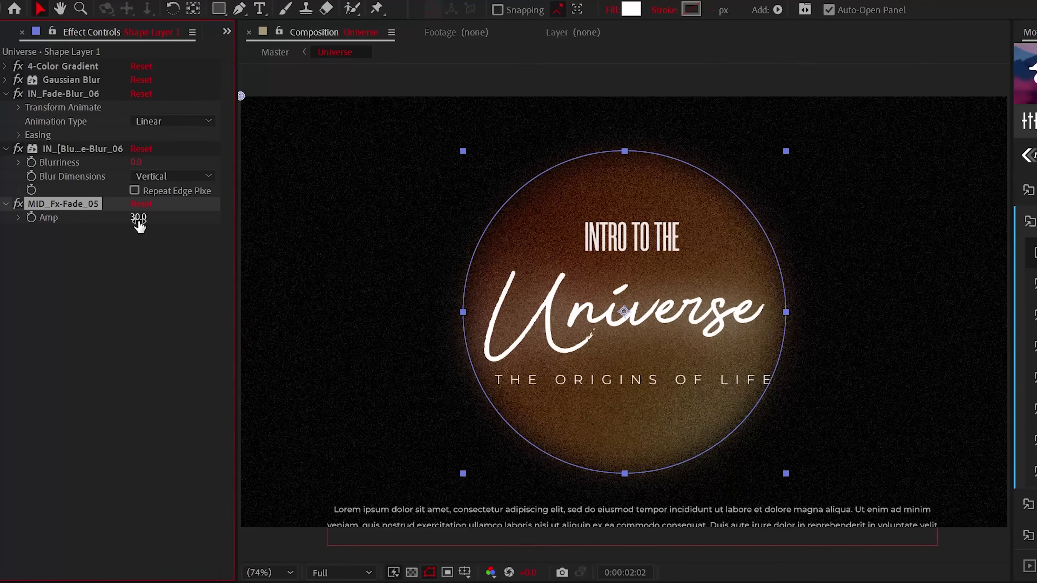
# Raise the sun layer's MID_Fx-Fade_05 Amp from 30.0 to 74.0
pyautogui.moveTo(138, 224); pyautogui.dragTo(157, 224)
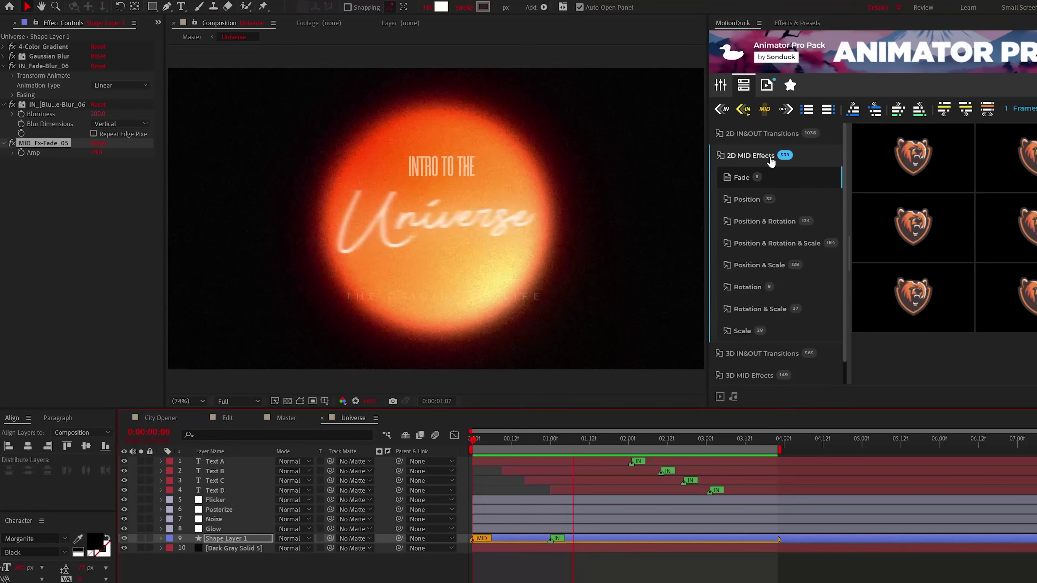
# Browse Animator Pro's 3D MID Effects category down to the Position & Rotation Overshoot presets
pyautogui.click(761, 177)
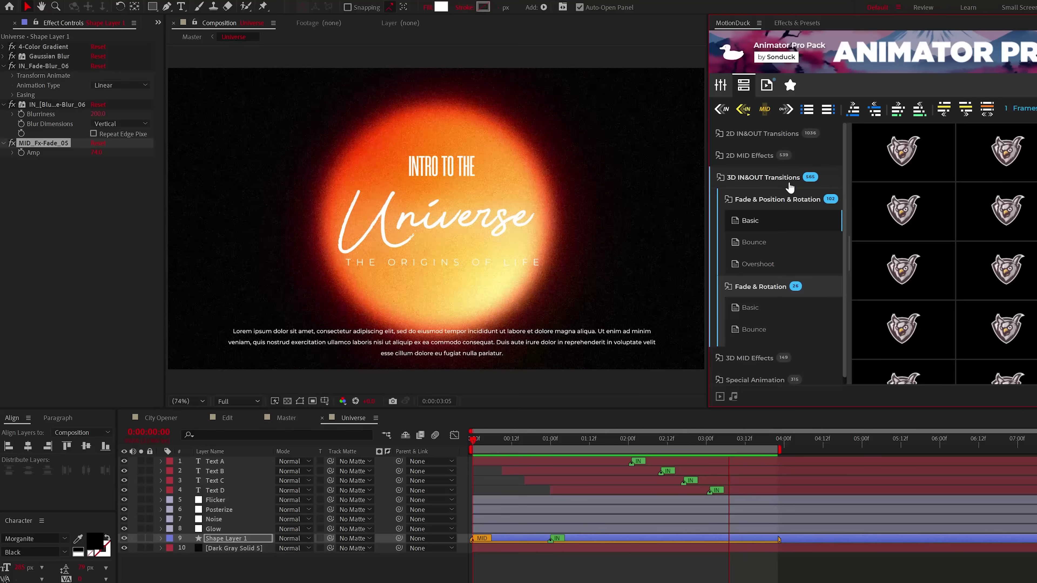
pyautogui.click(749, 199)
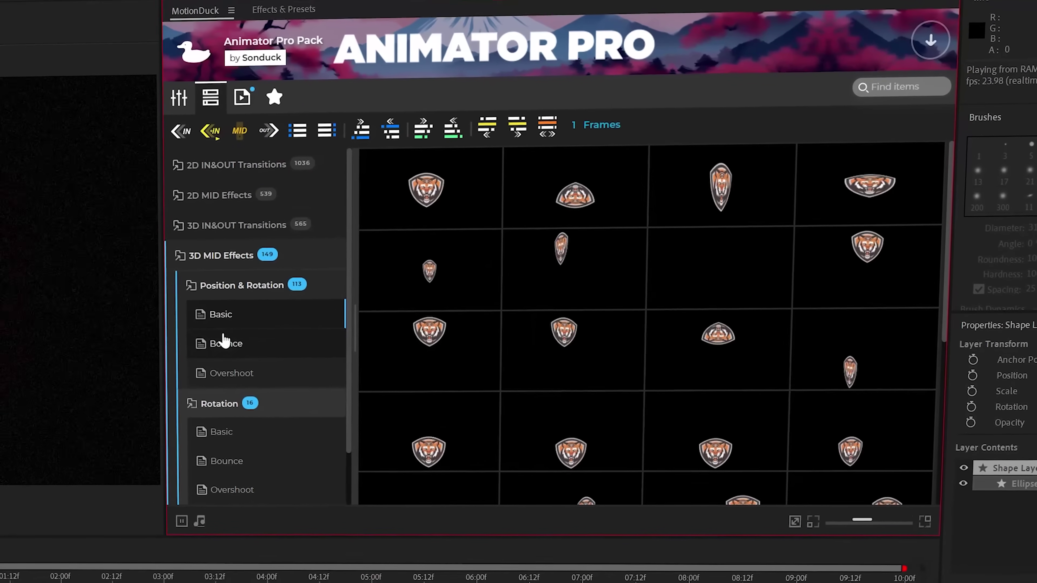
pyautogui.click(251, 368)
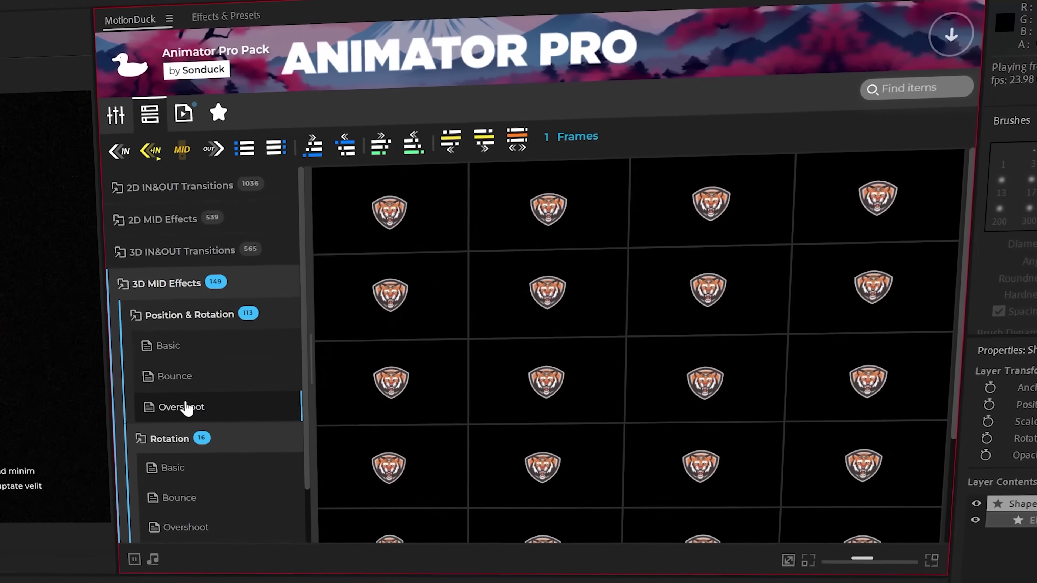